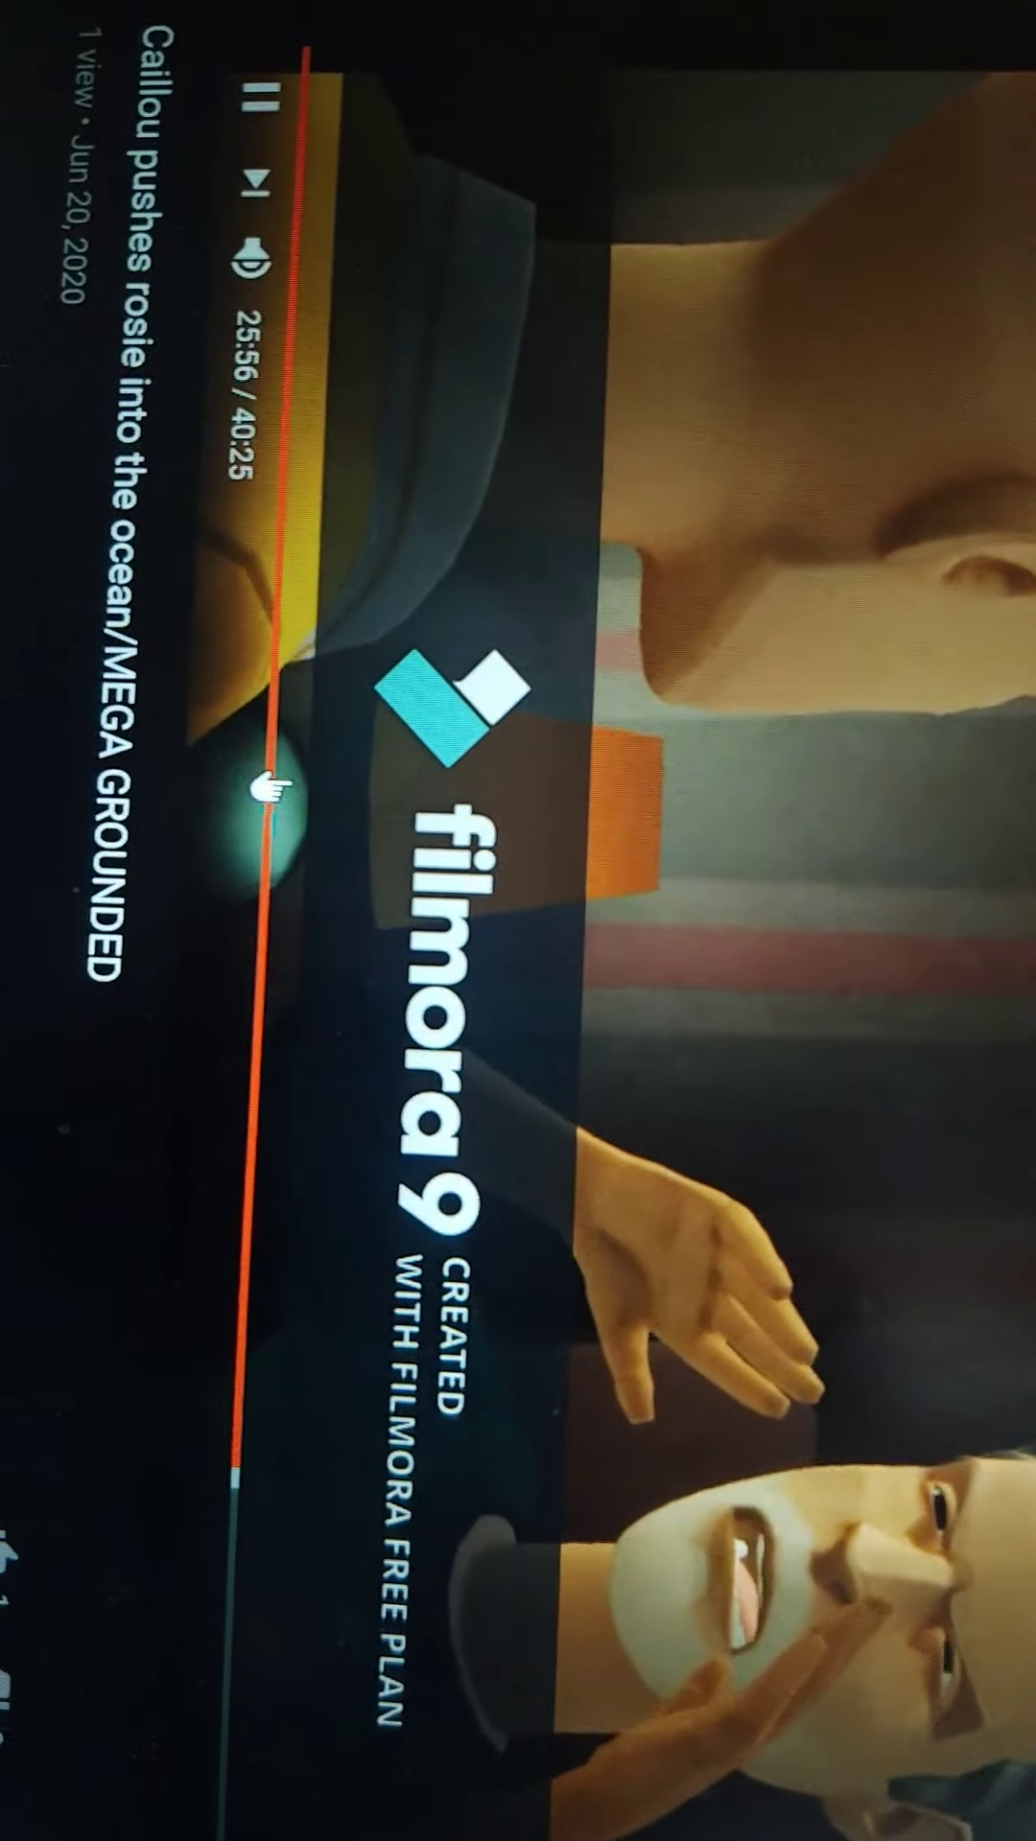
- Scrub the Caillou grounded video back from 25:56 to around 8:23
drag(179, 758, 192, 676)
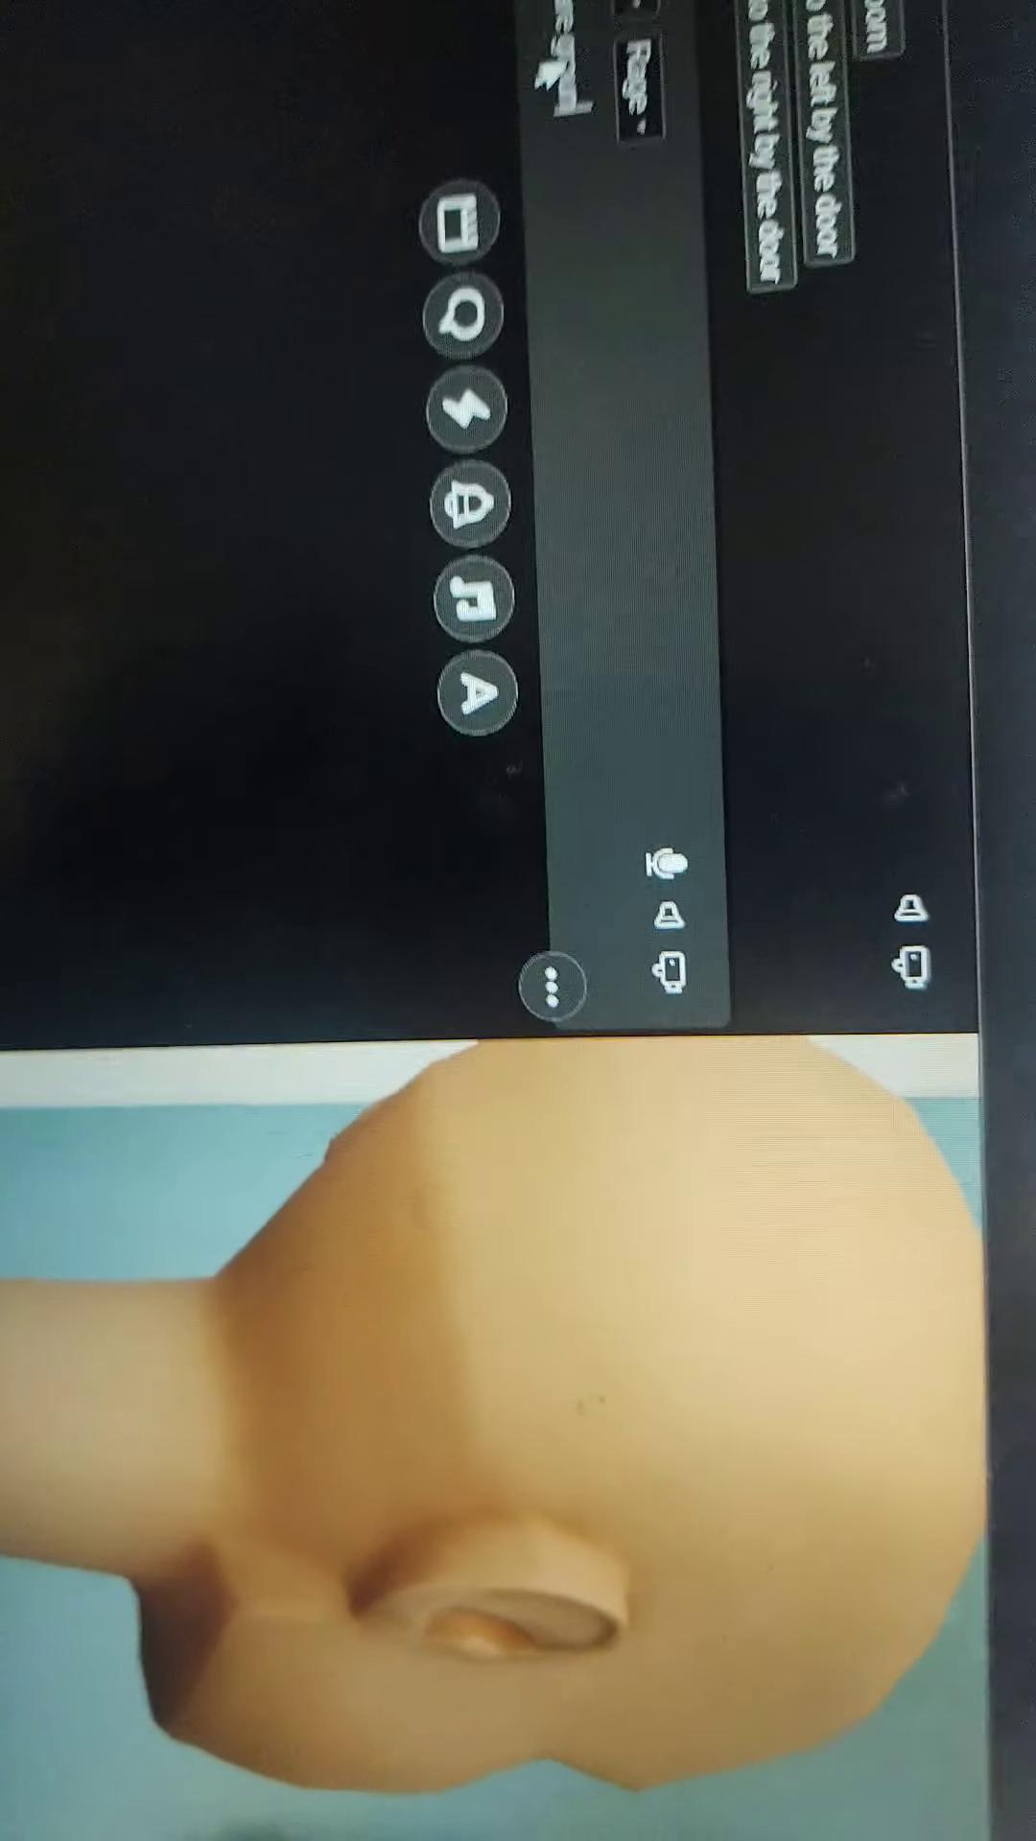
text(ounded)
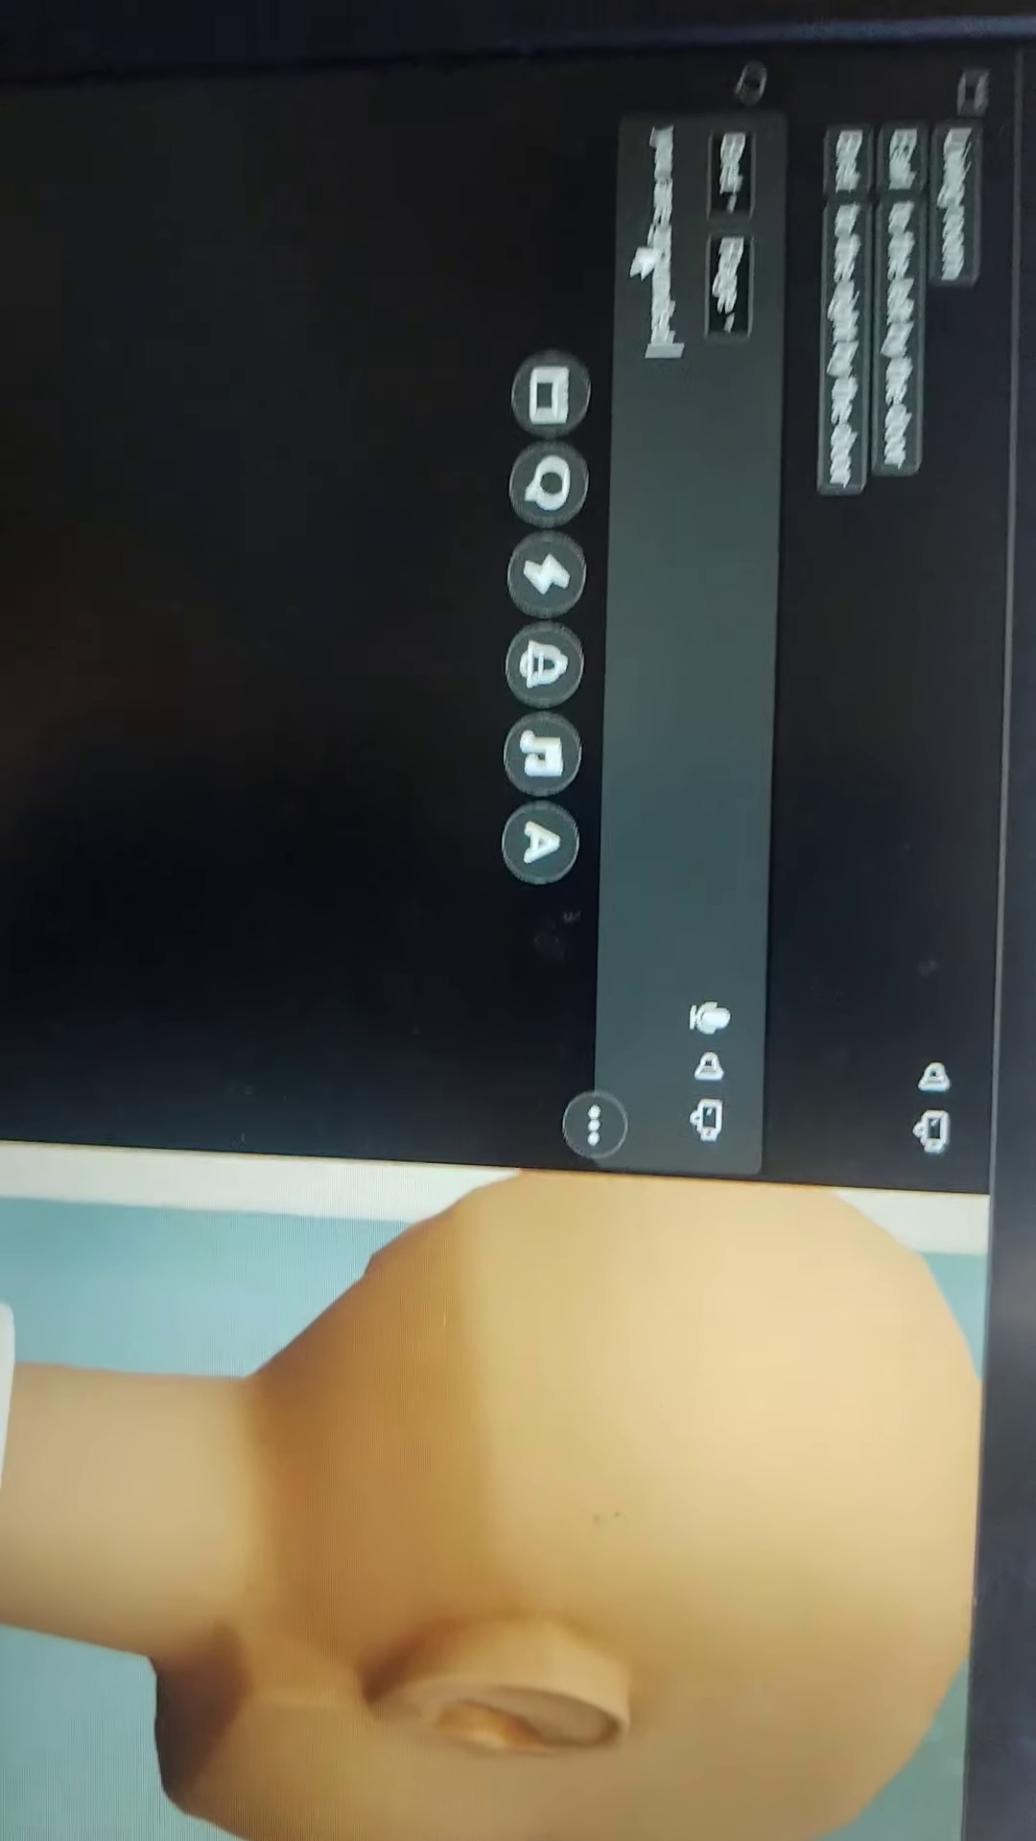
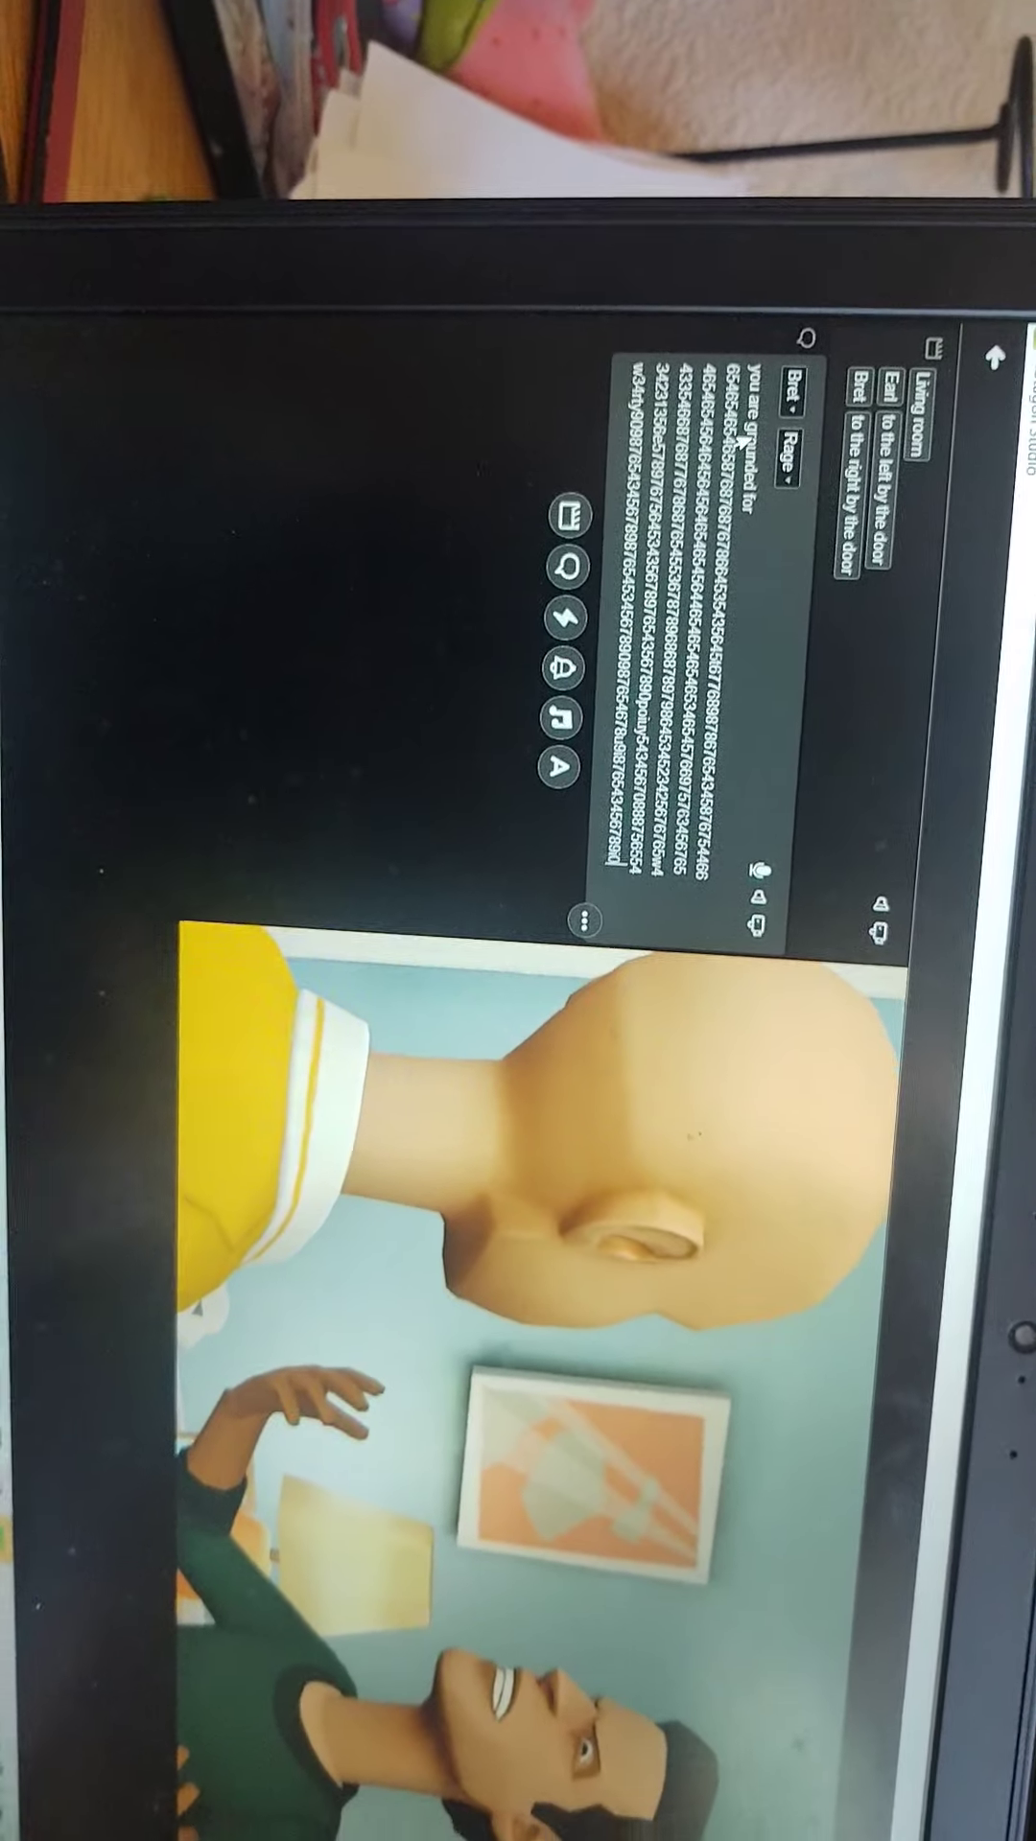
text(456789867576766)
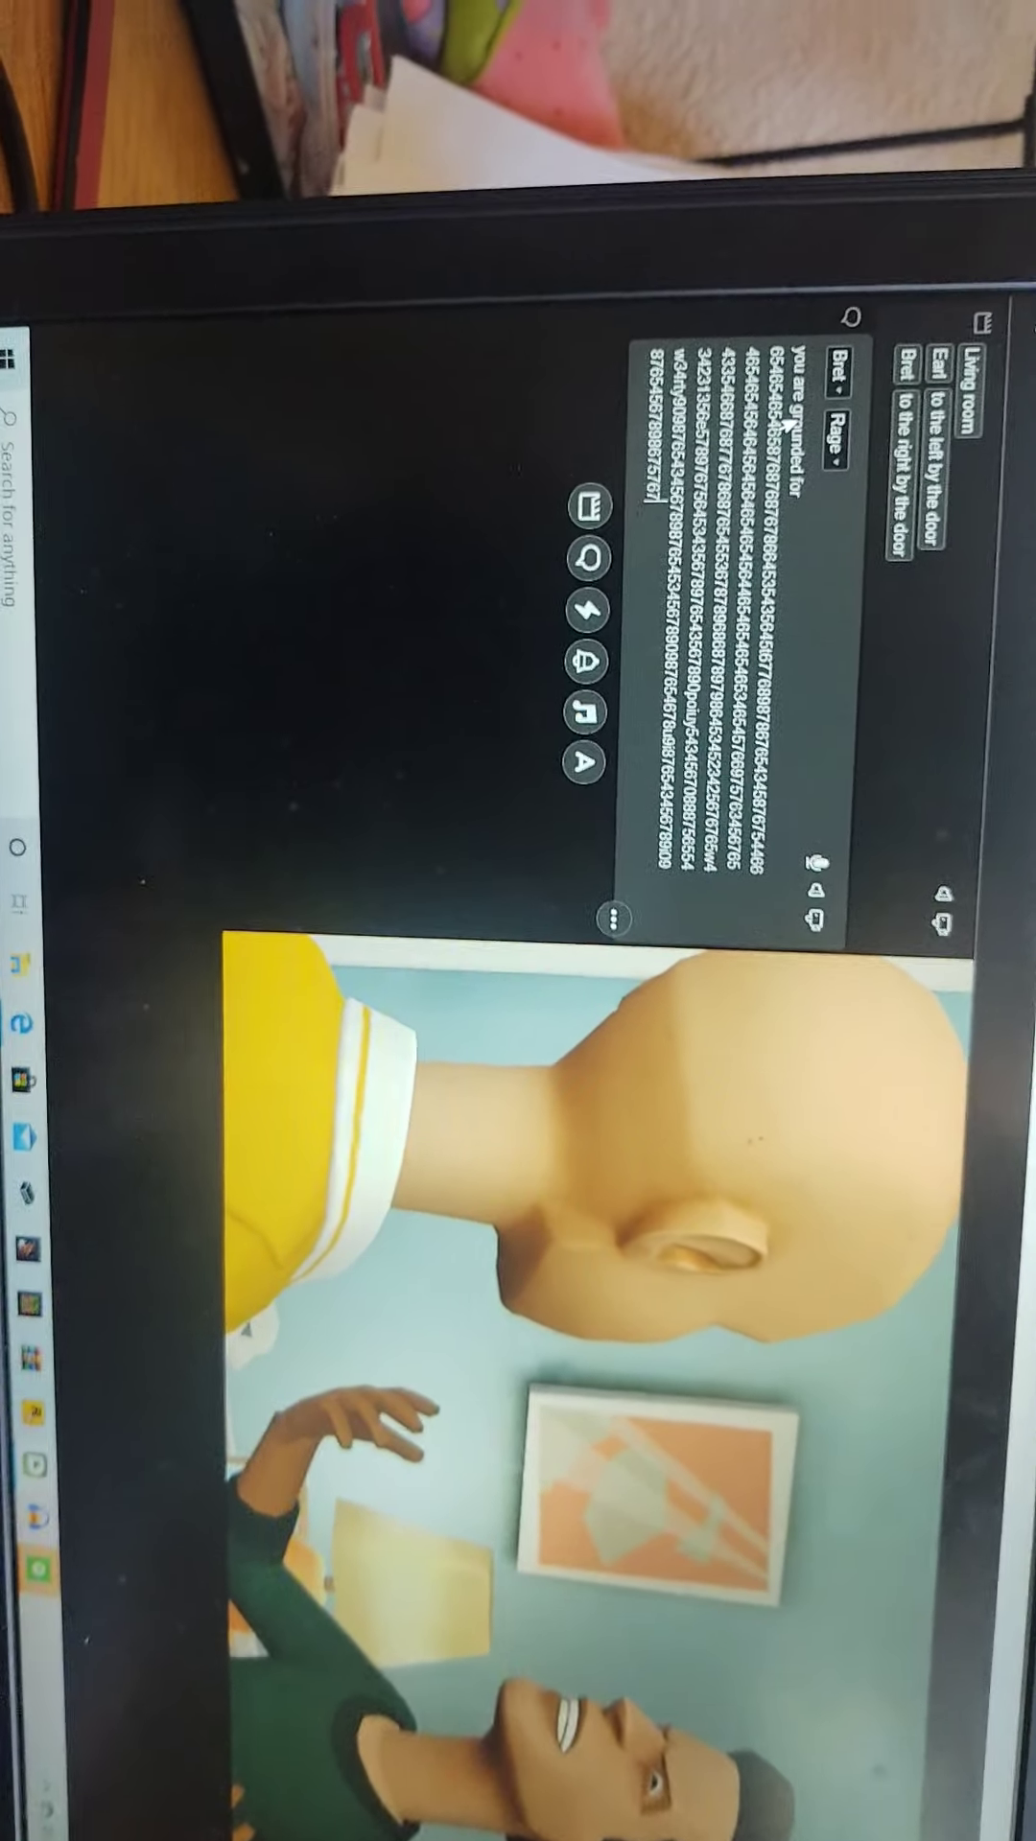
text(67867867867867)
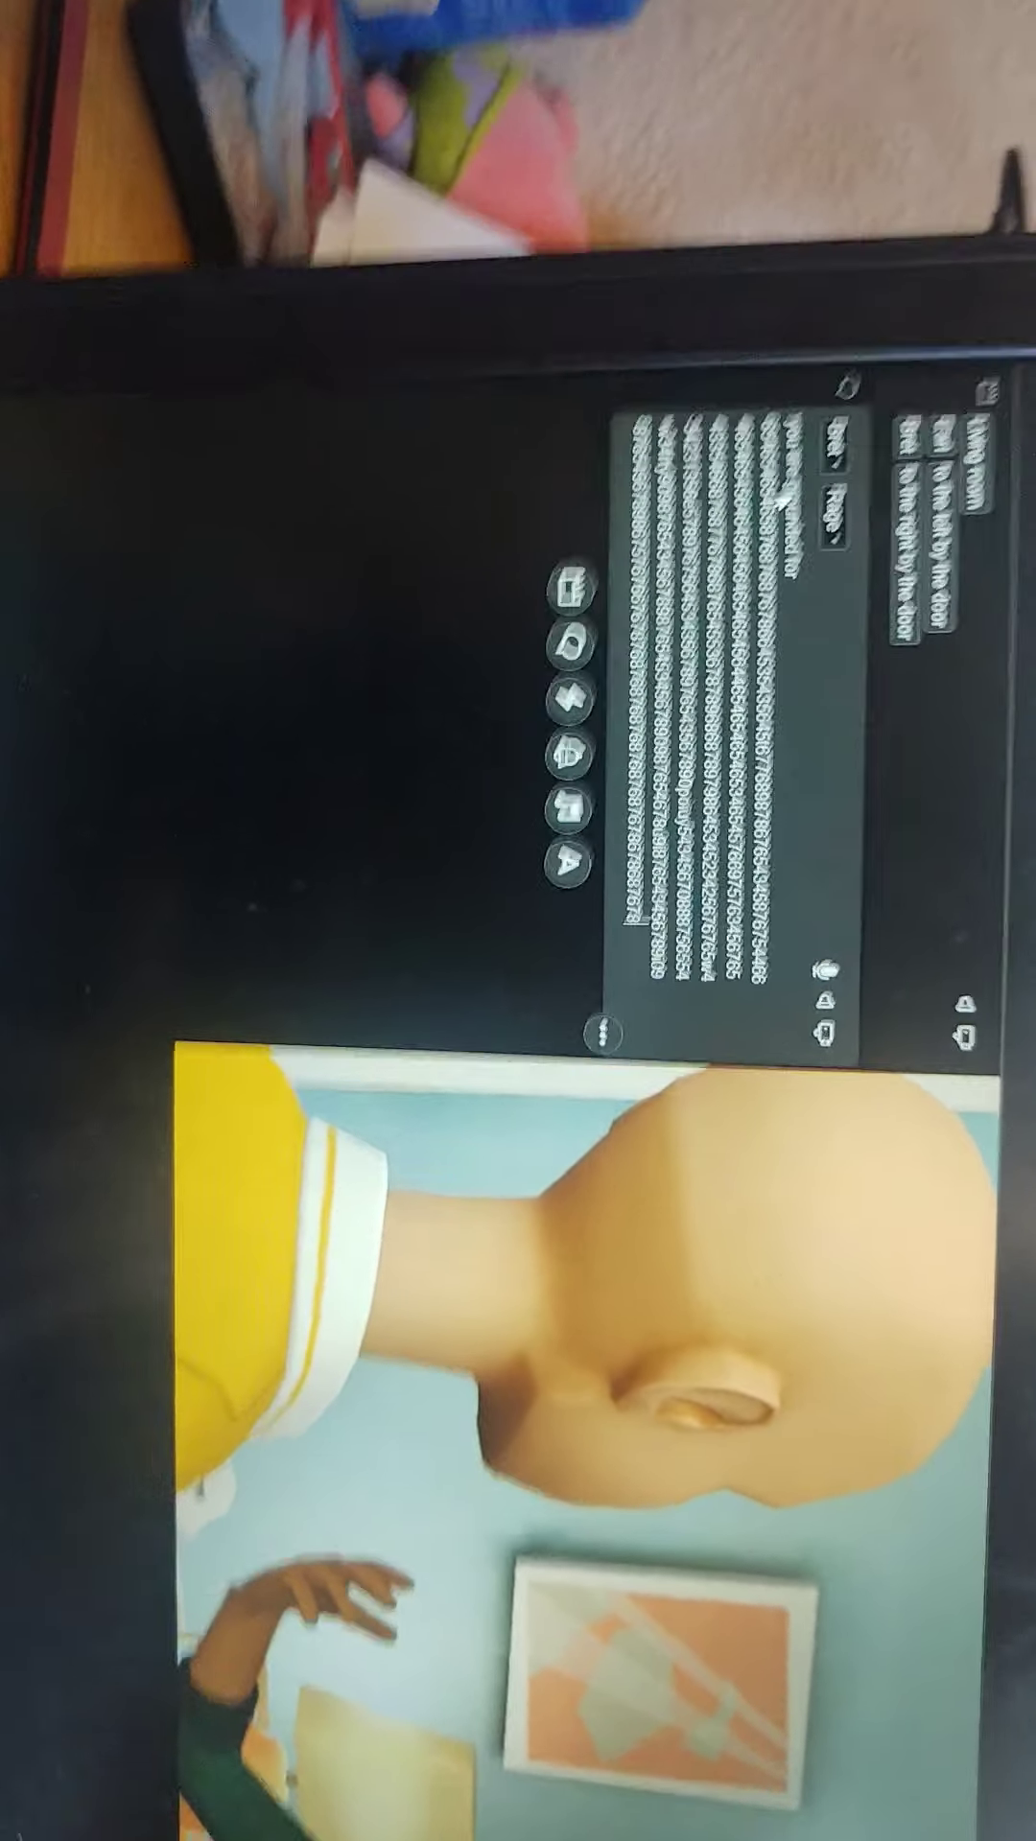
text(867867867867867867867678867867868687656454345 4)
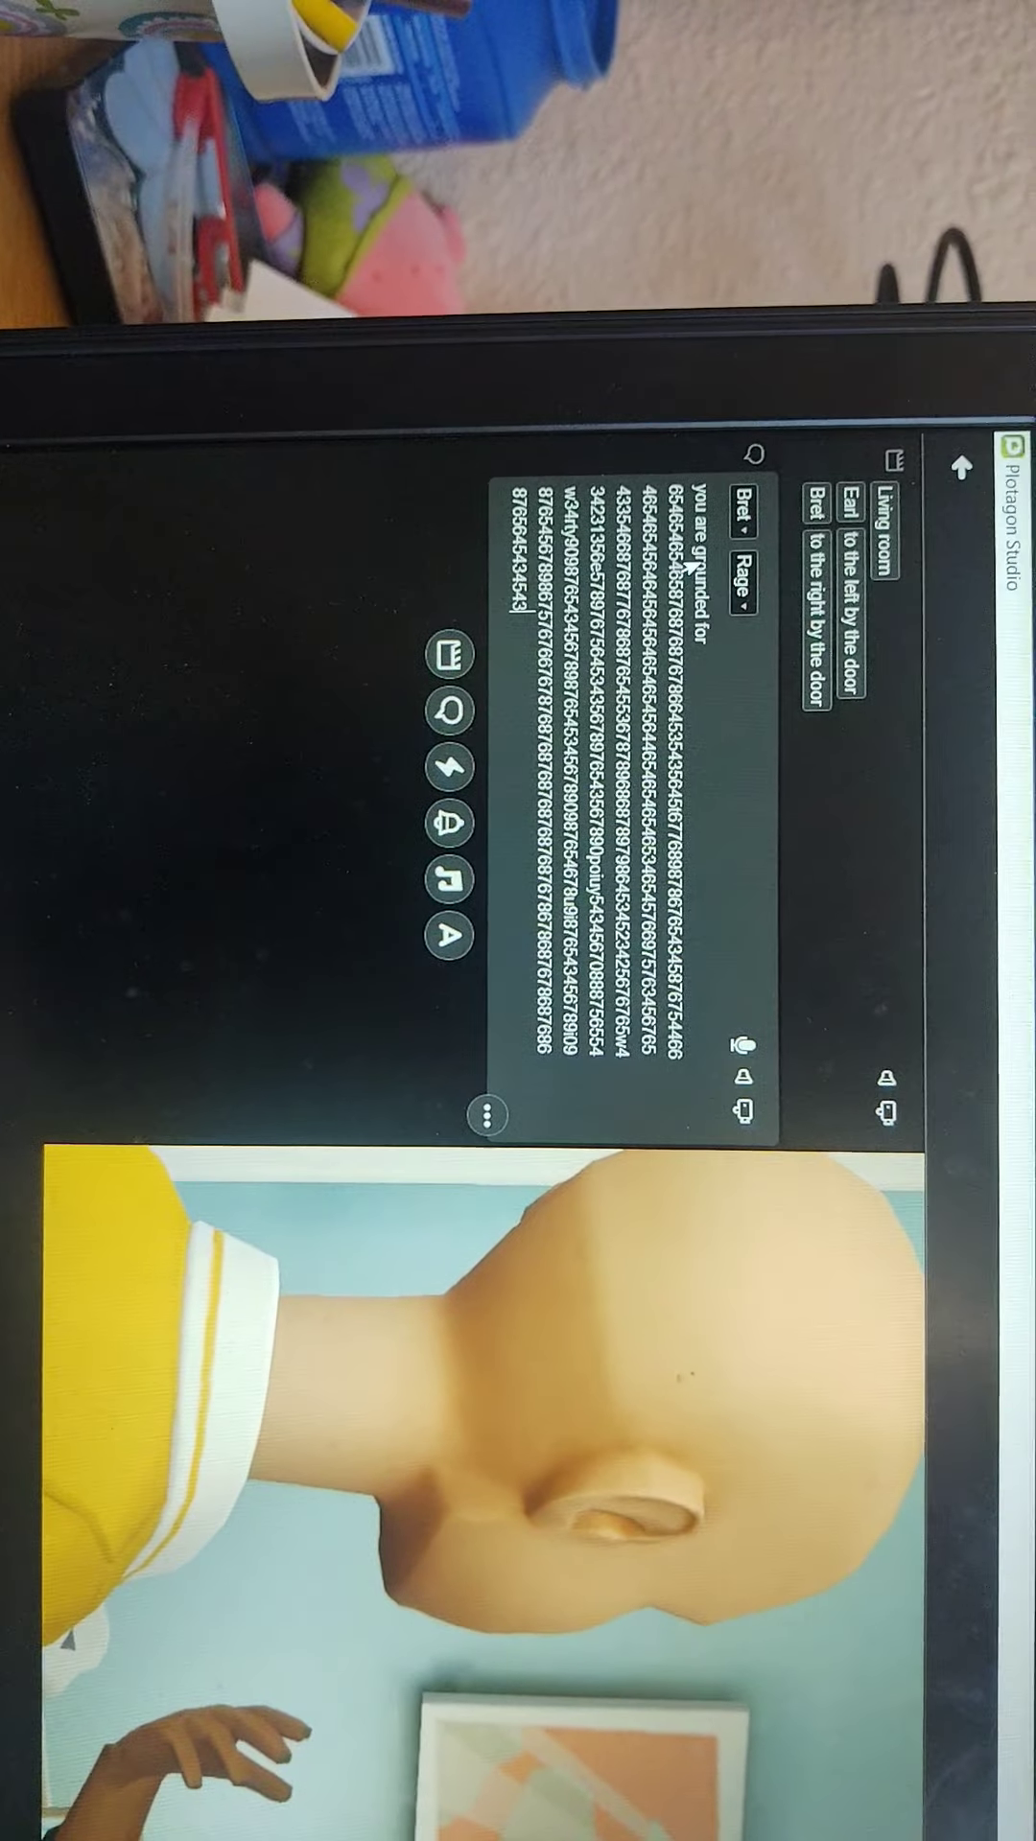
text(32352323)
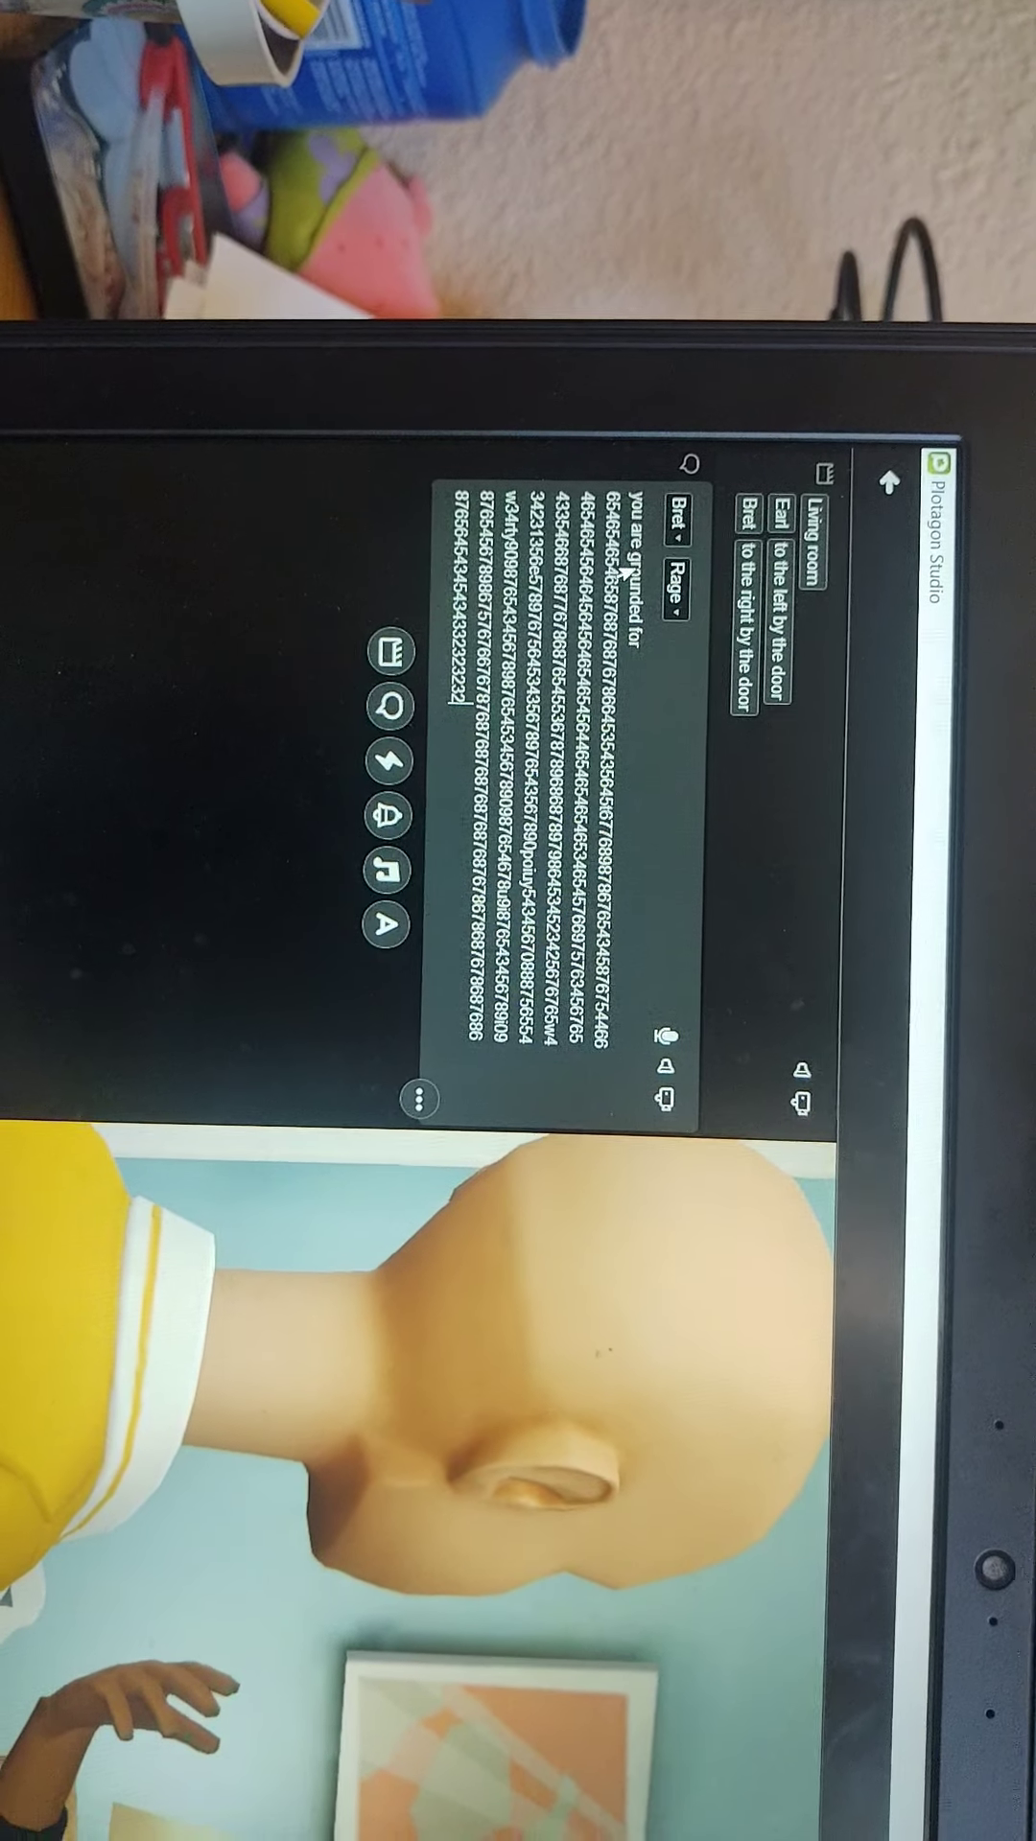
text(1234567)
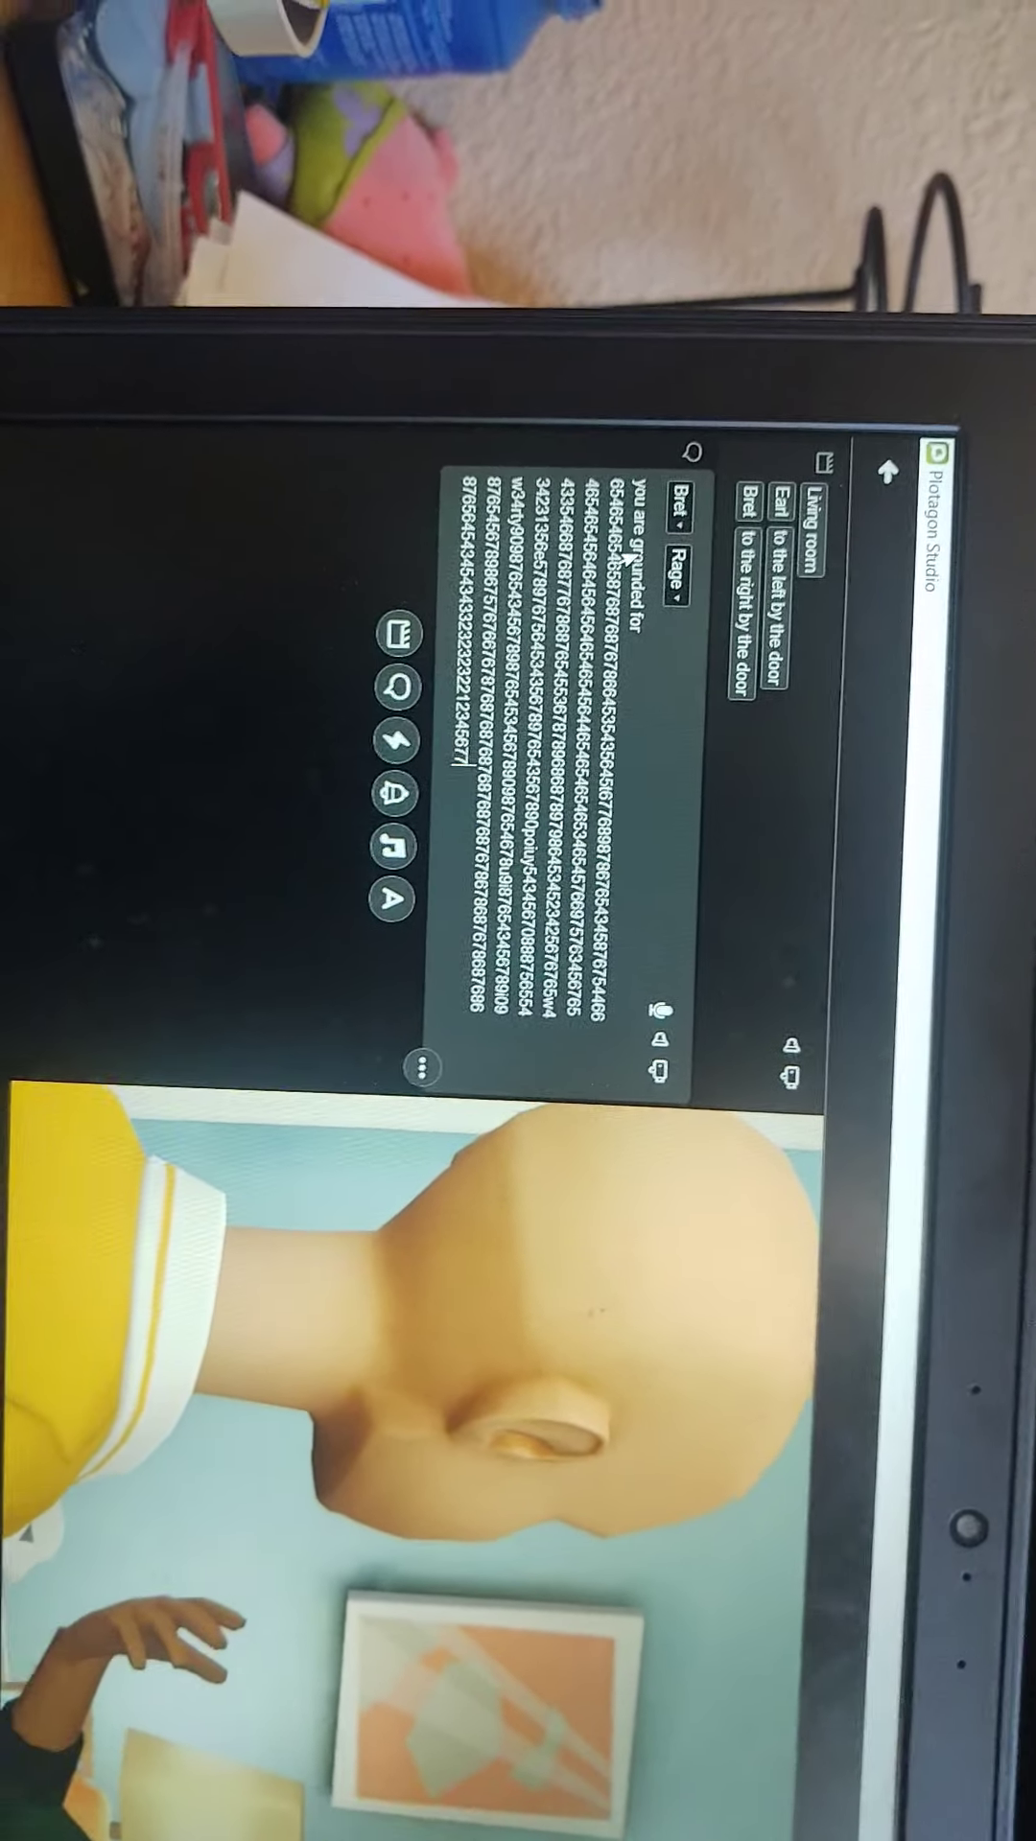
text(7978797979797)
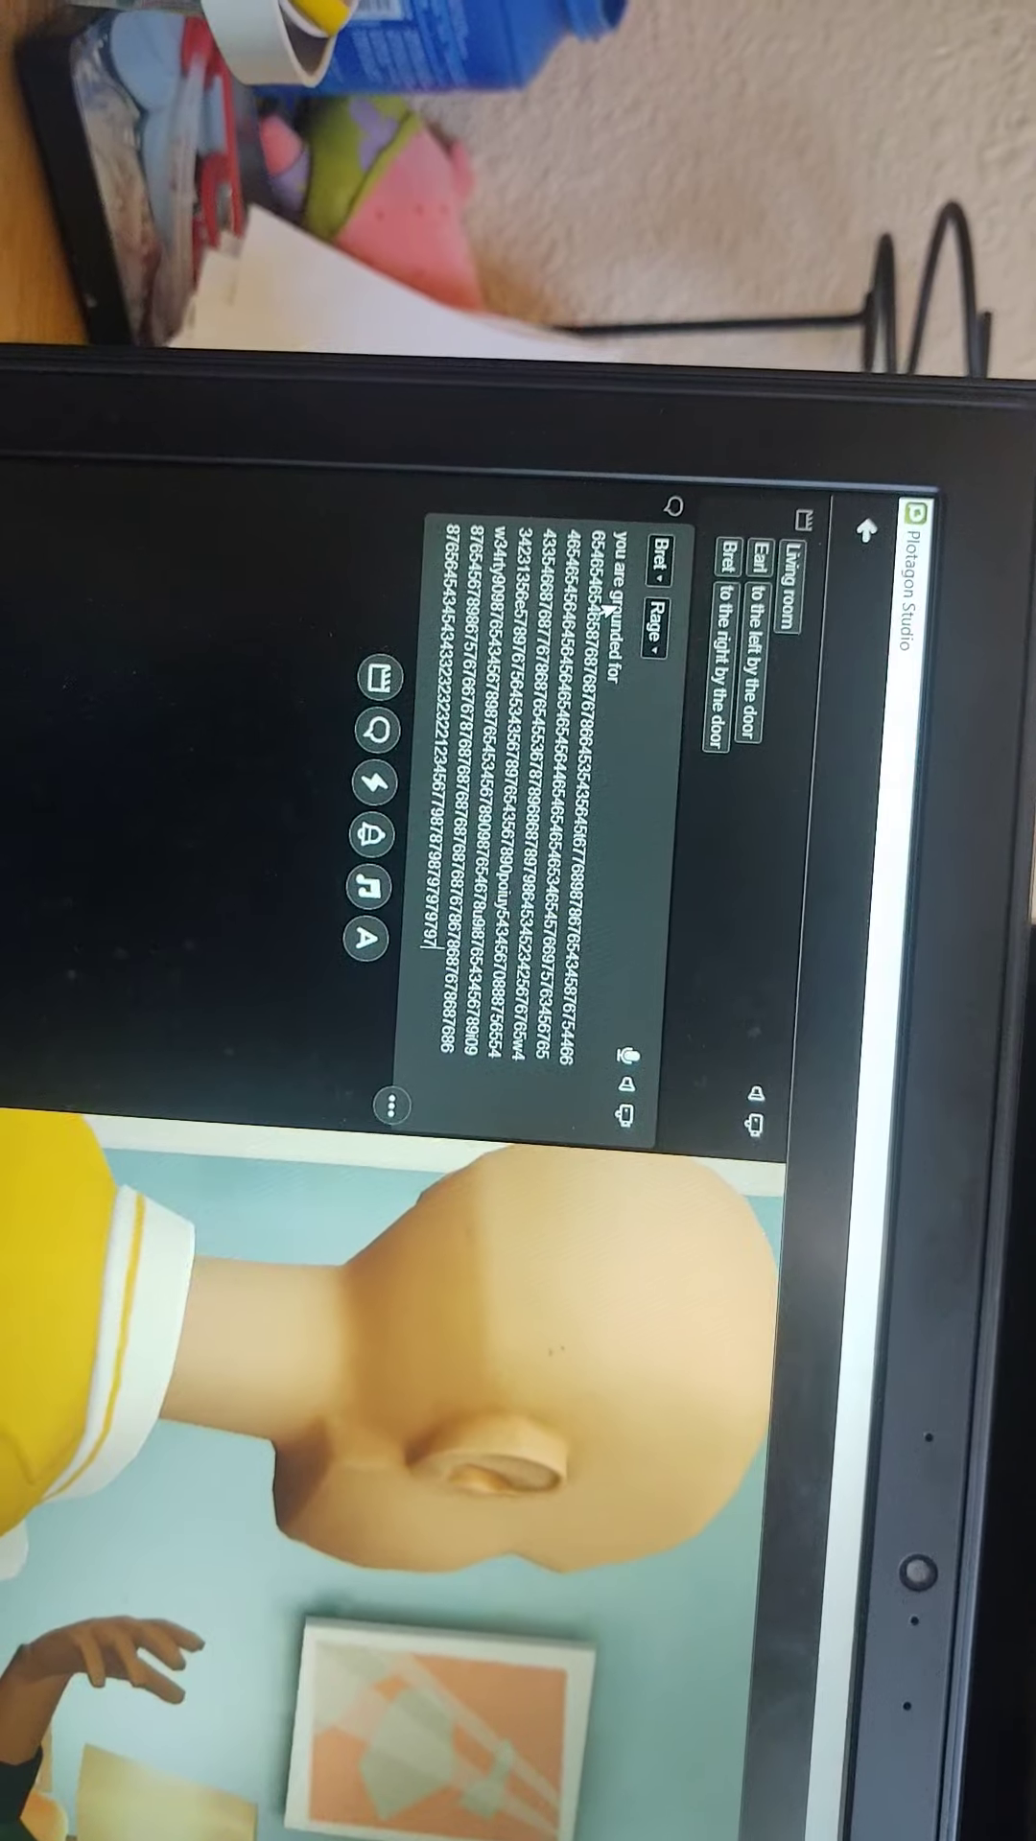